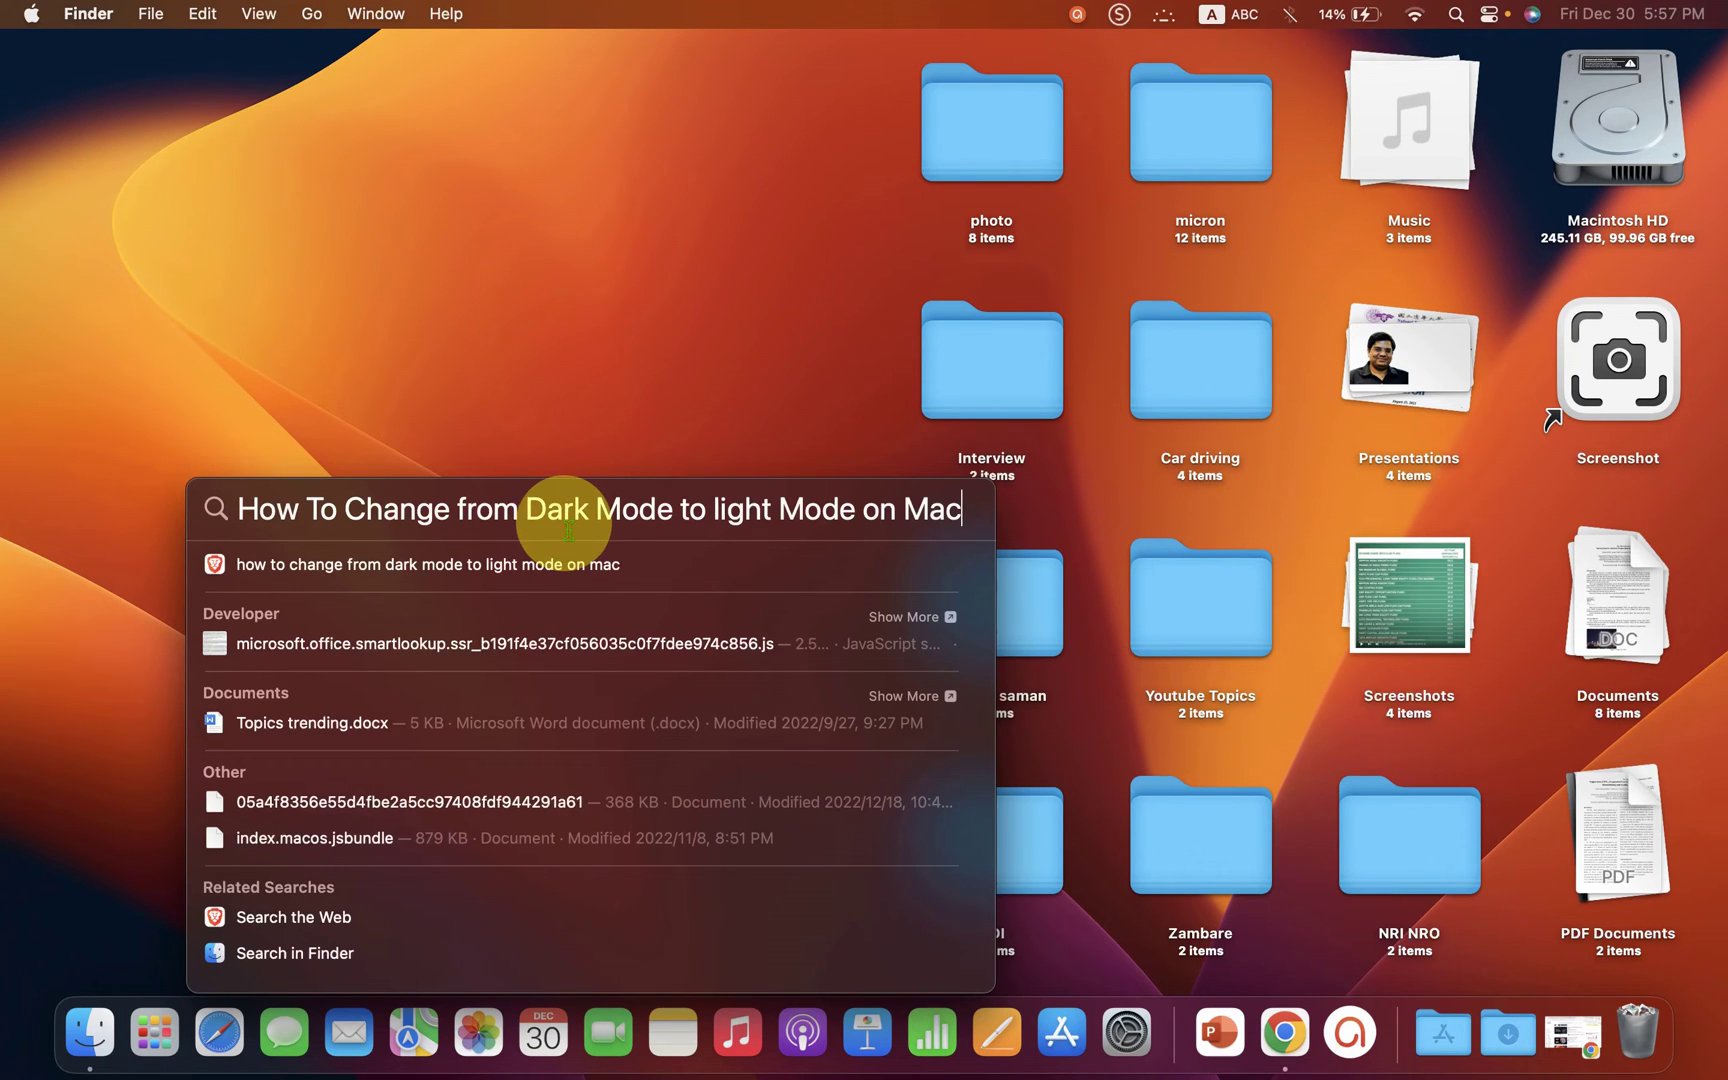
Dismiss the Spotlight search and open the Apple menu from the menu bar.
drag(525, 513, 952, 509)
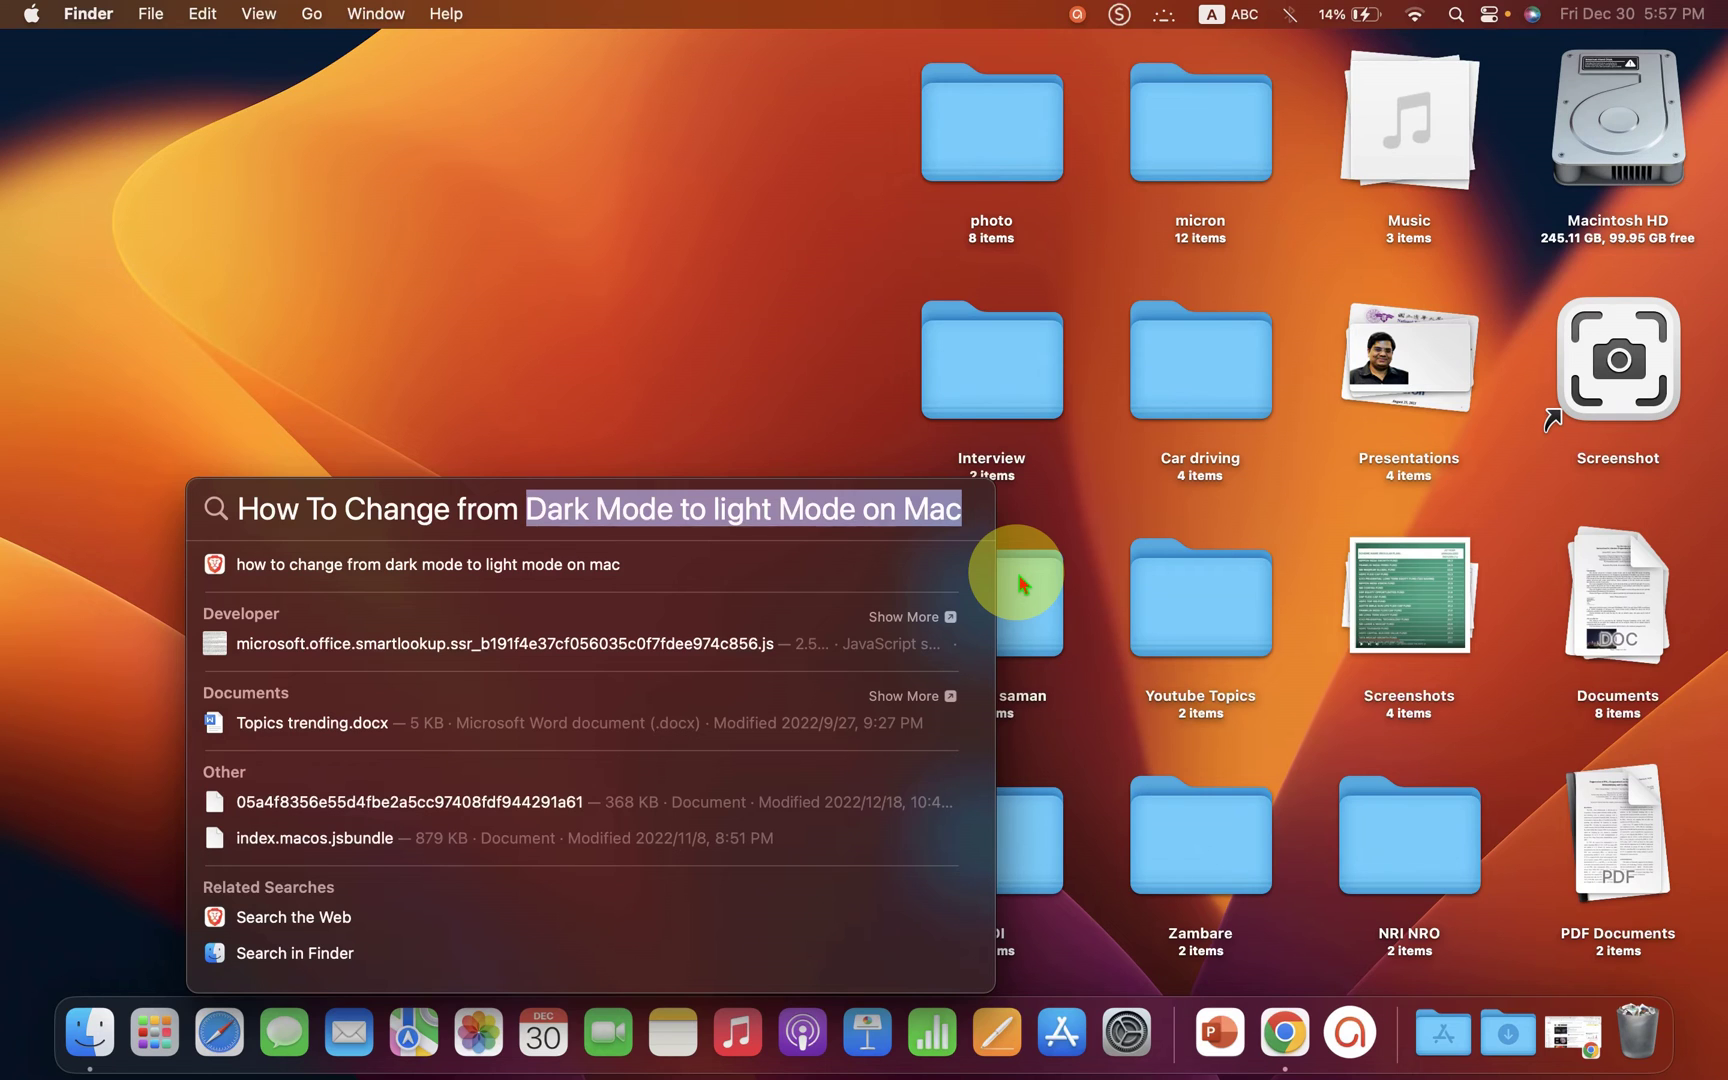
click(755, 431)
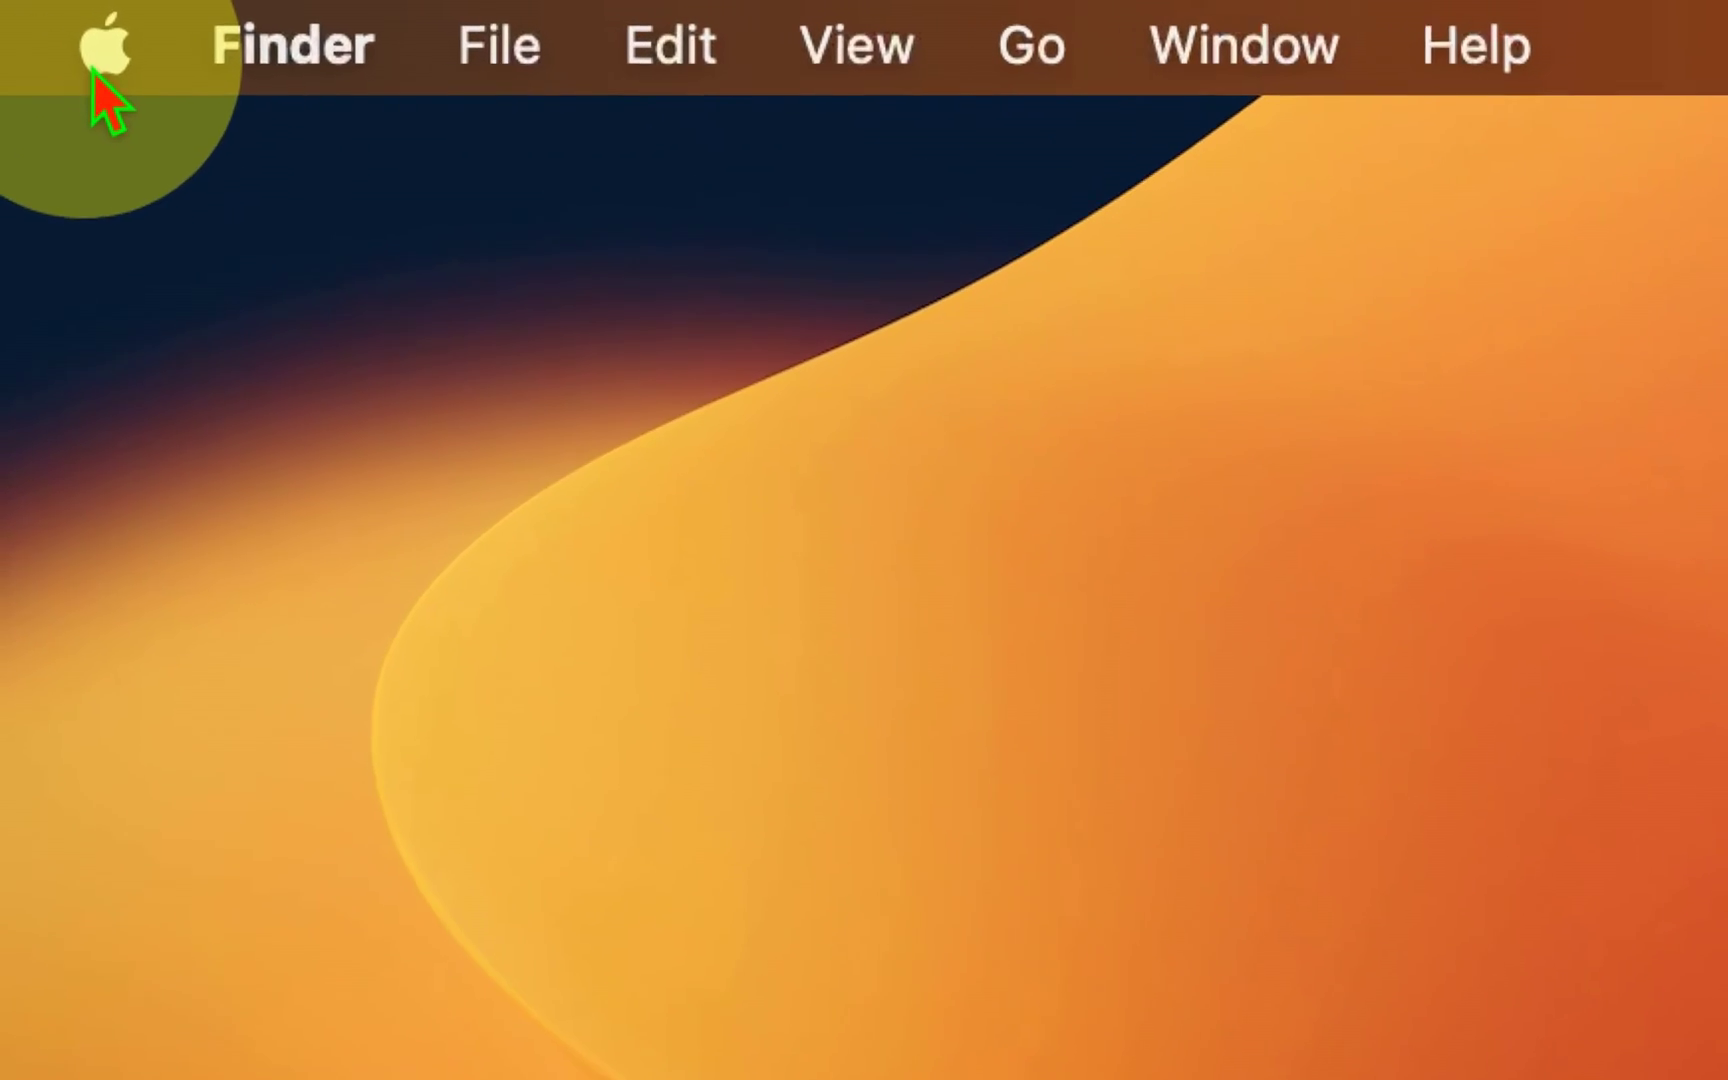
click(95, 75)
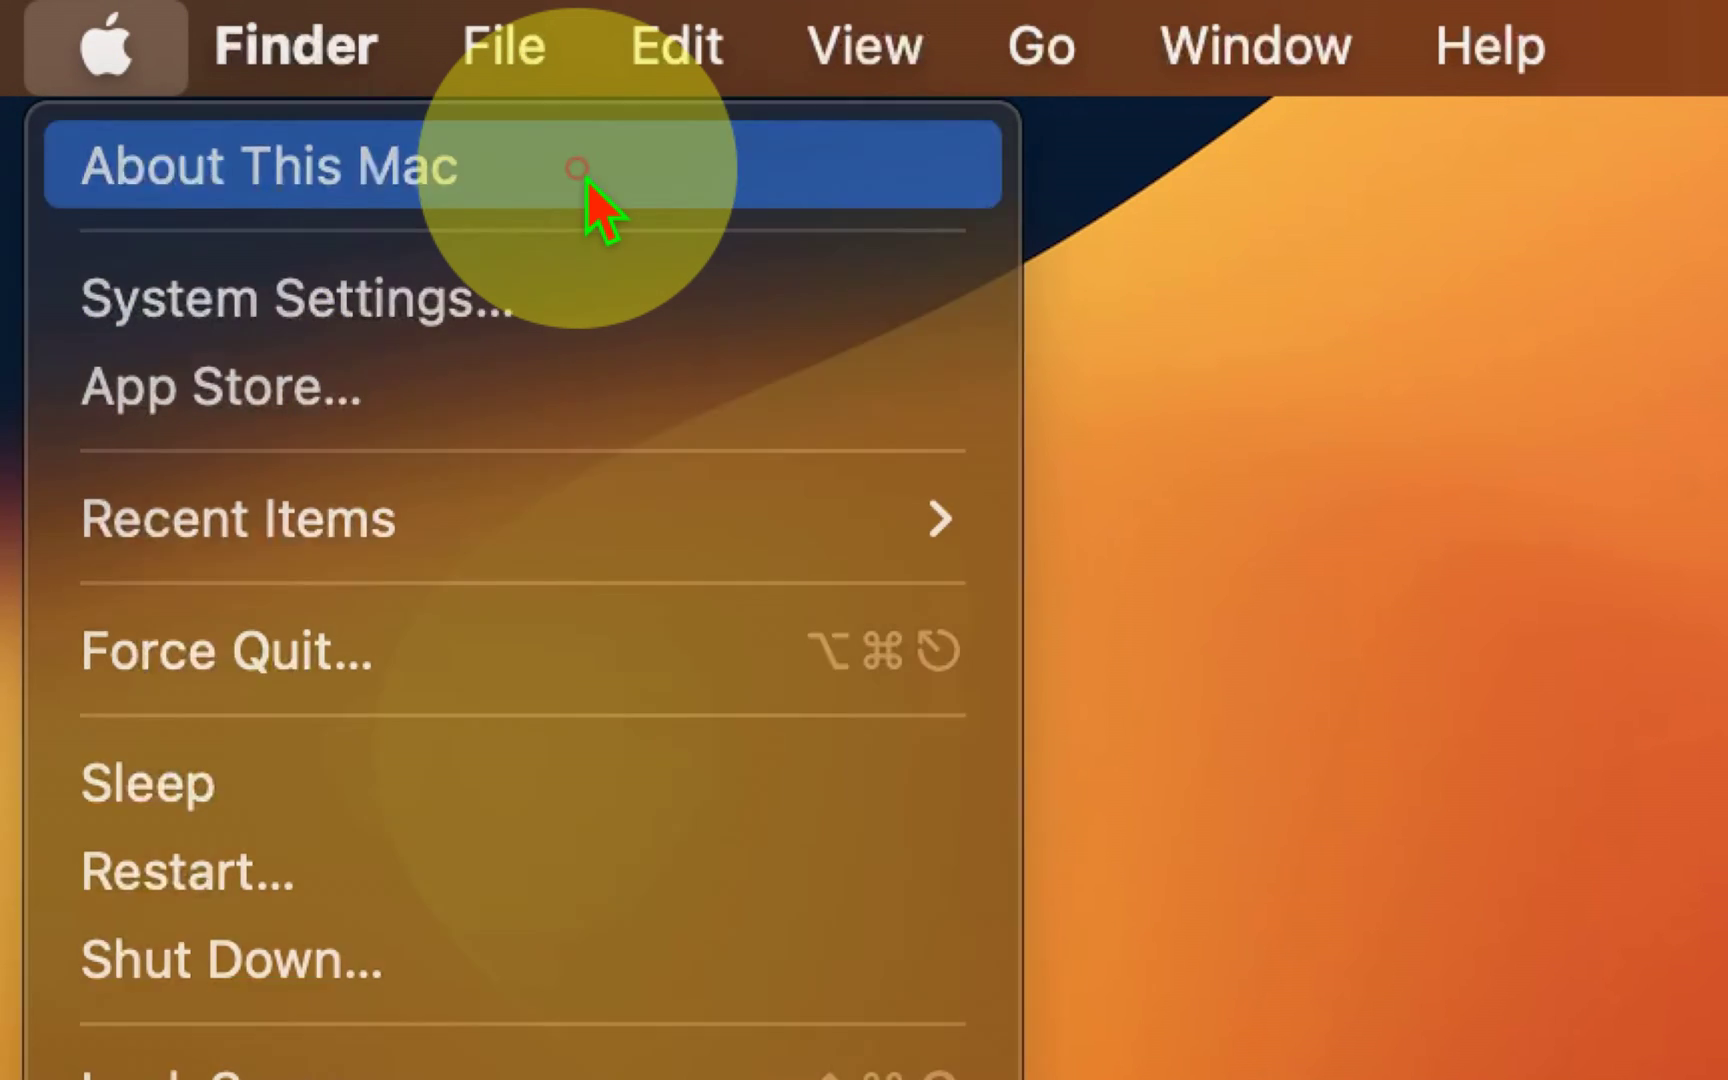
Open About This Mac, then its More Info page in System Settings > General > About.
click(596, 200)
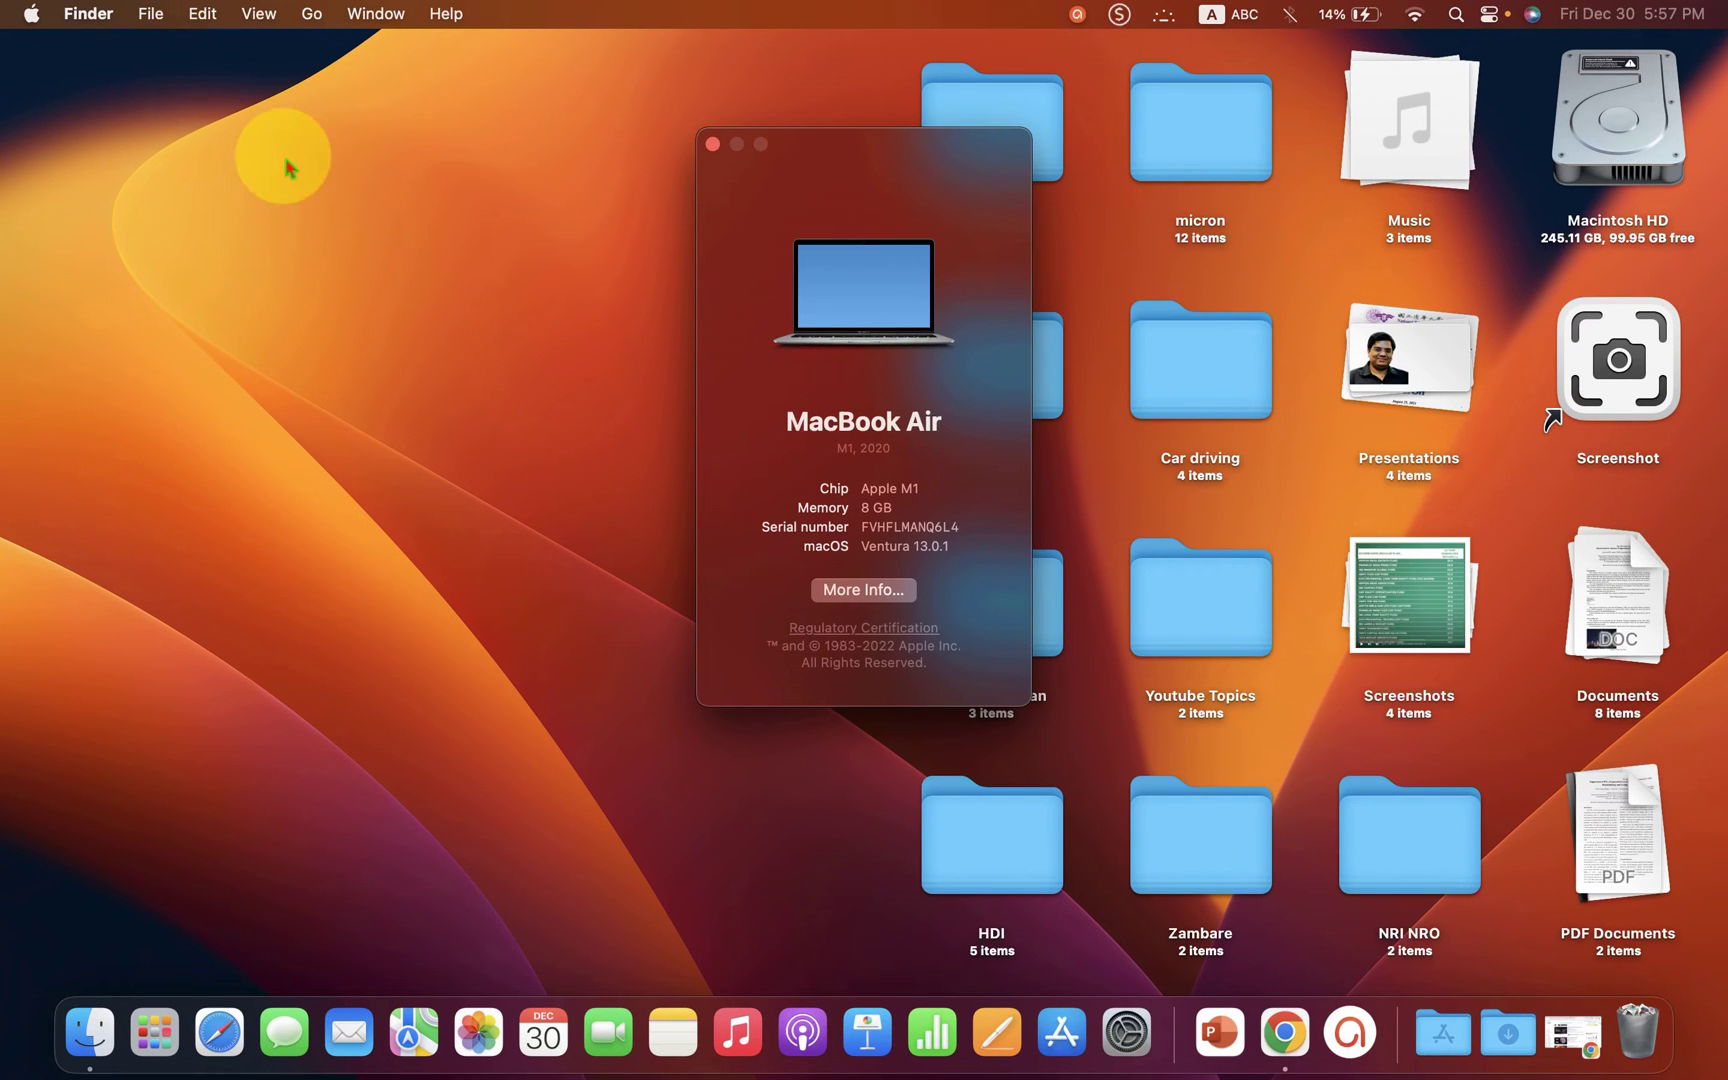
click(856, 595)
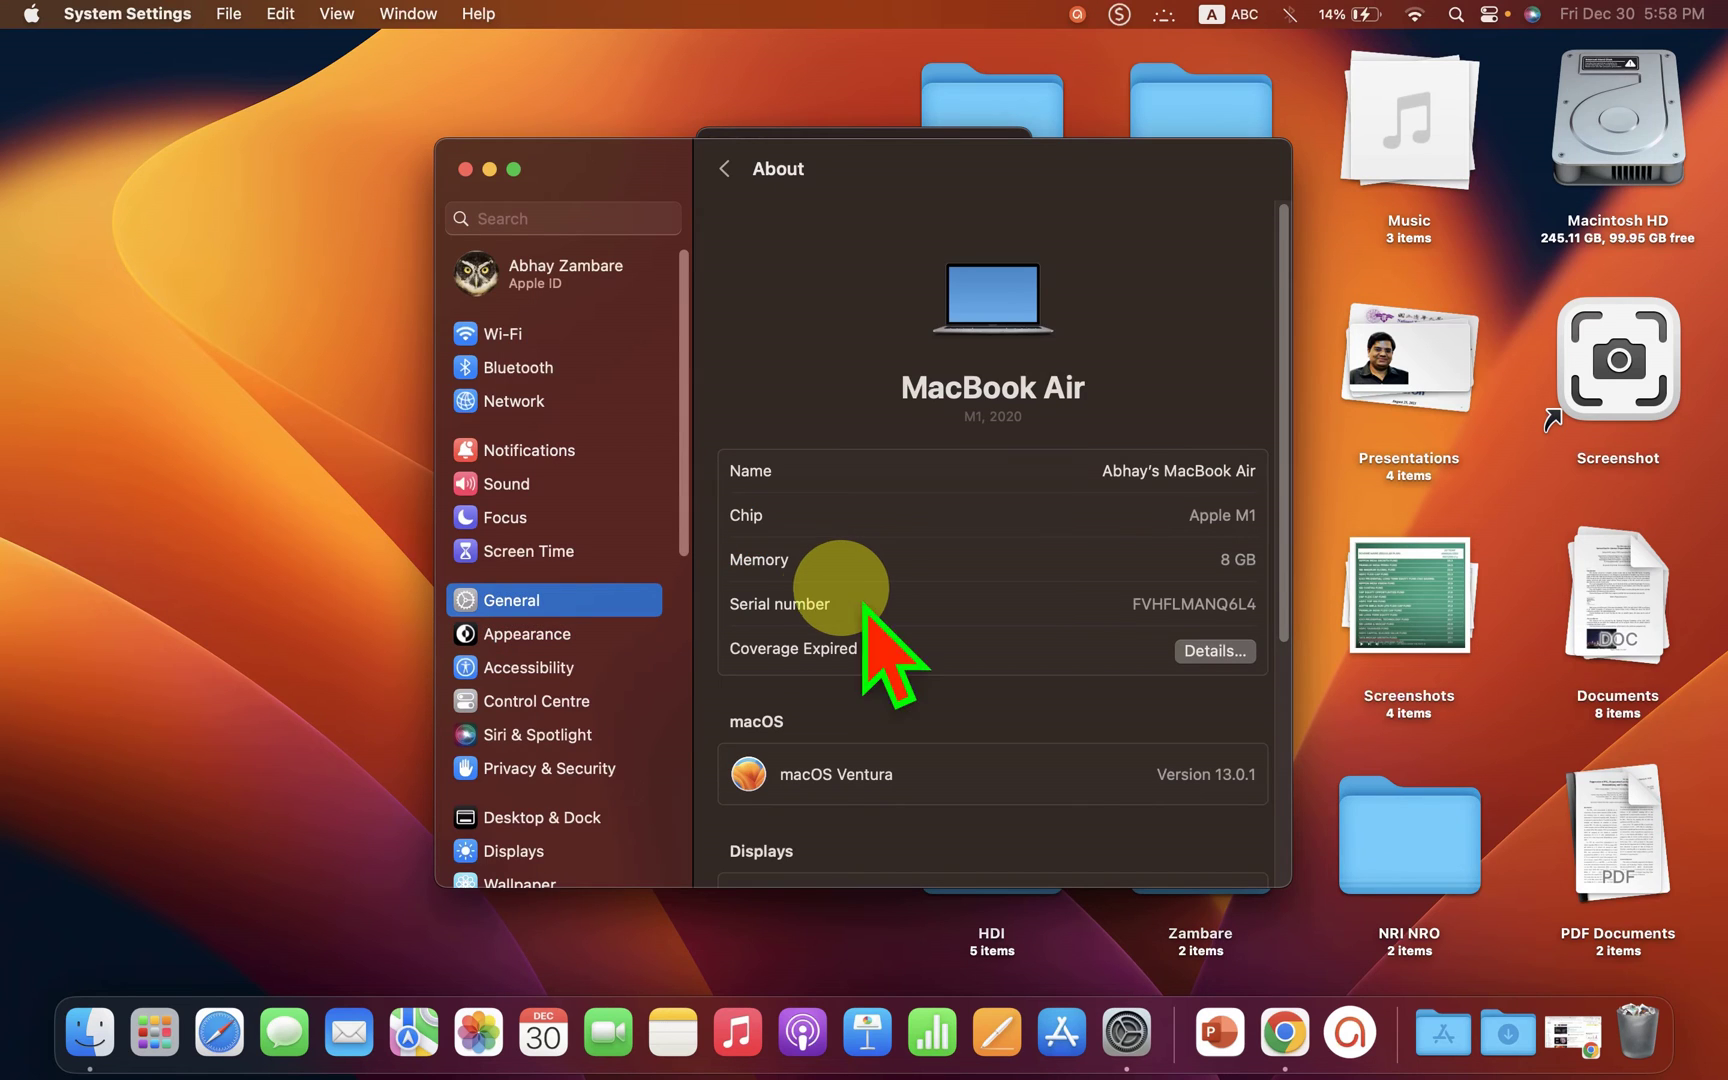
In the Appearance pane, switch the Mac to Light mode and then back to Dark.
click(558, 644)
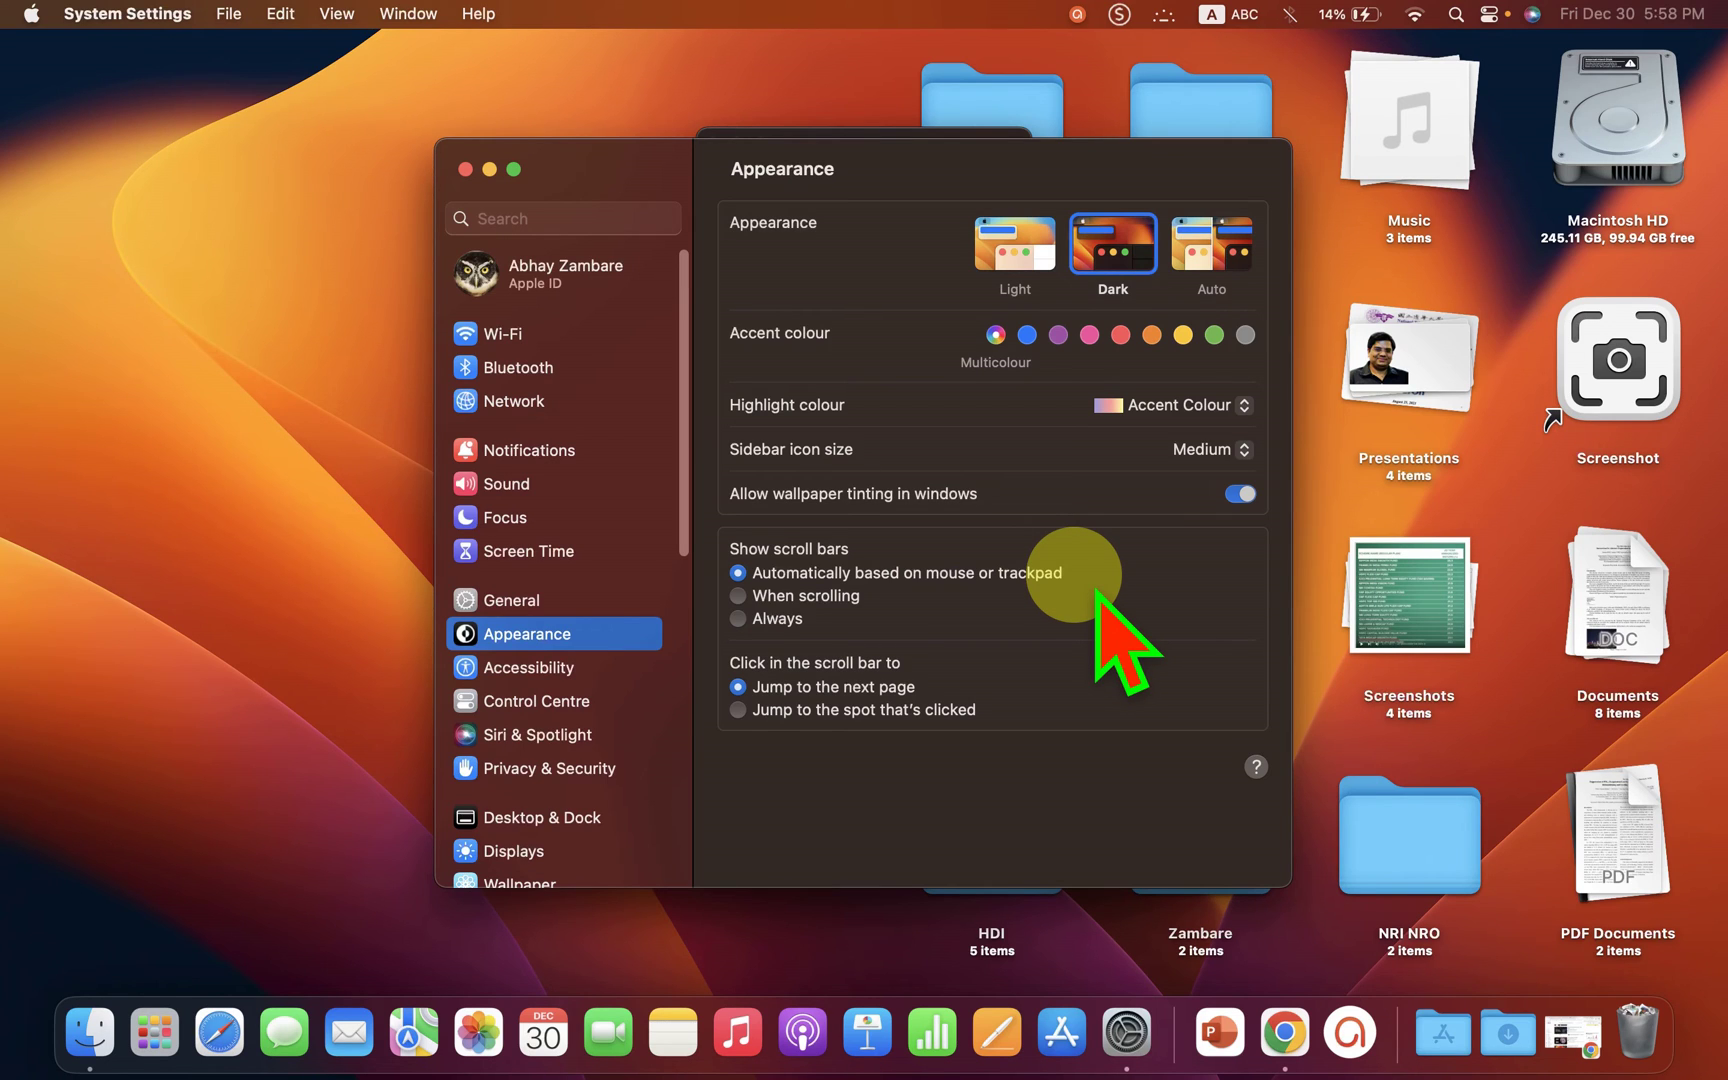
click(1054, 253)
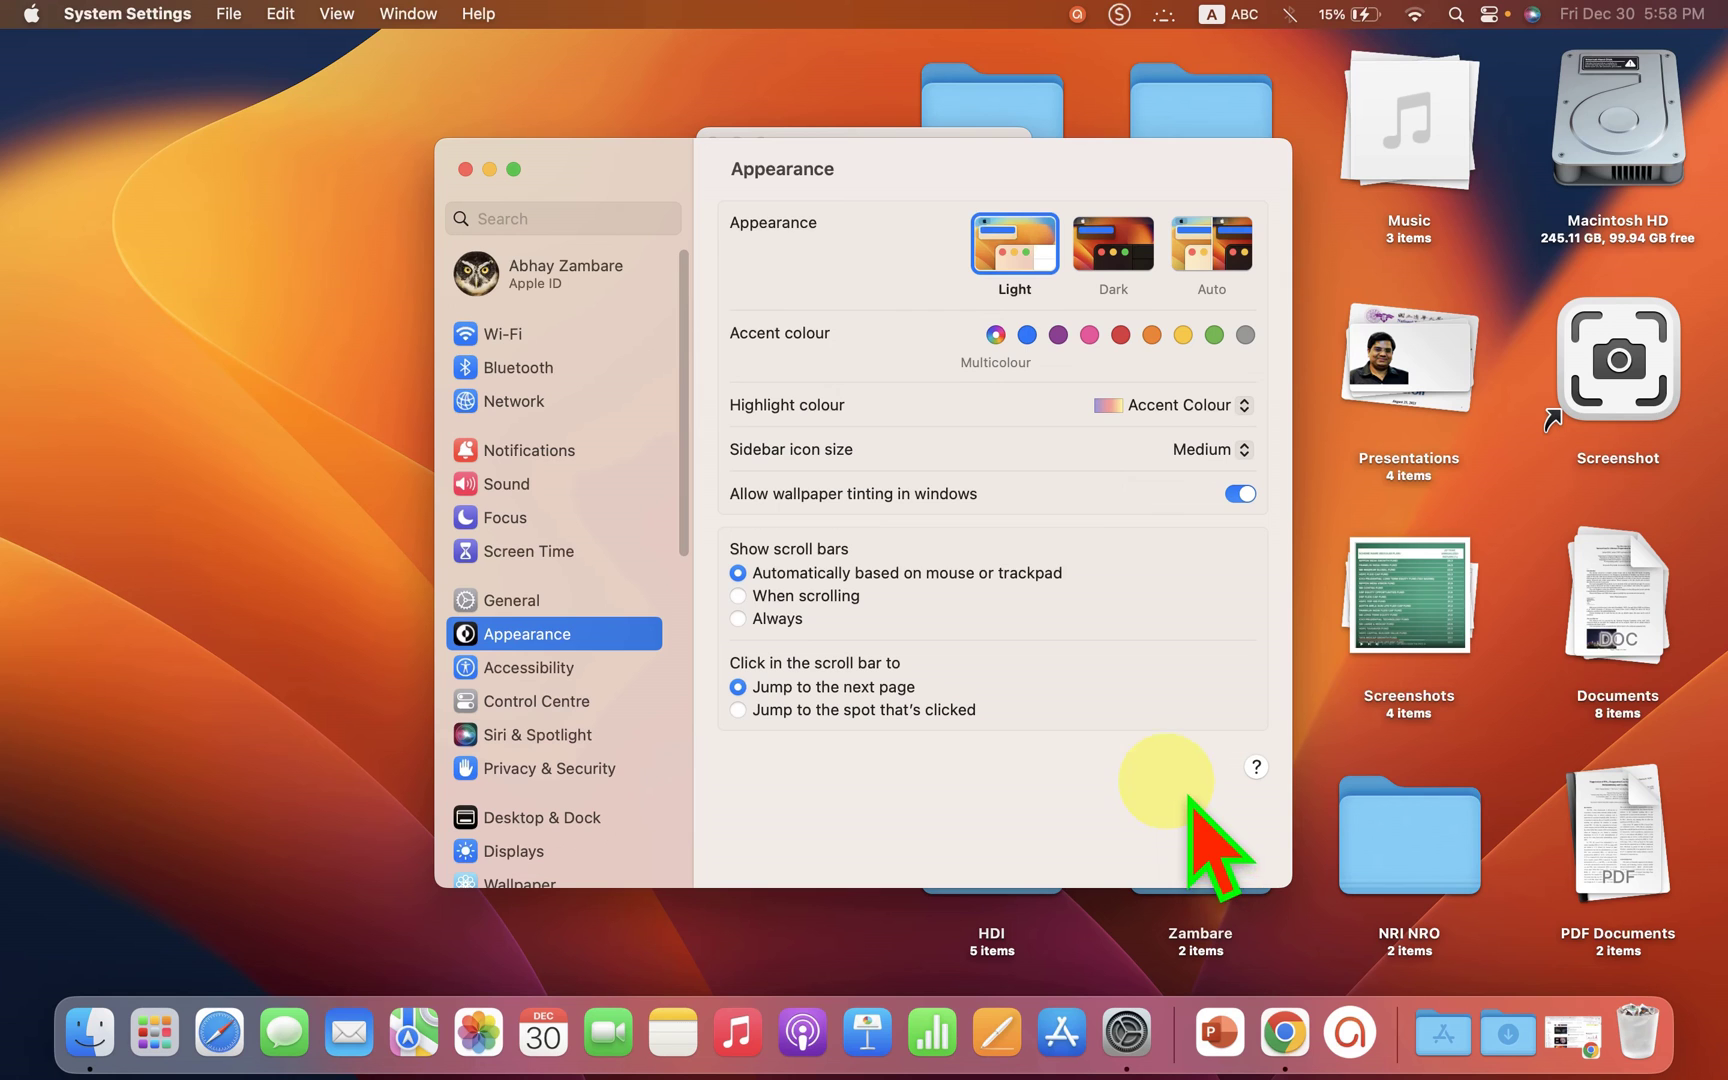
click(1139, 270)
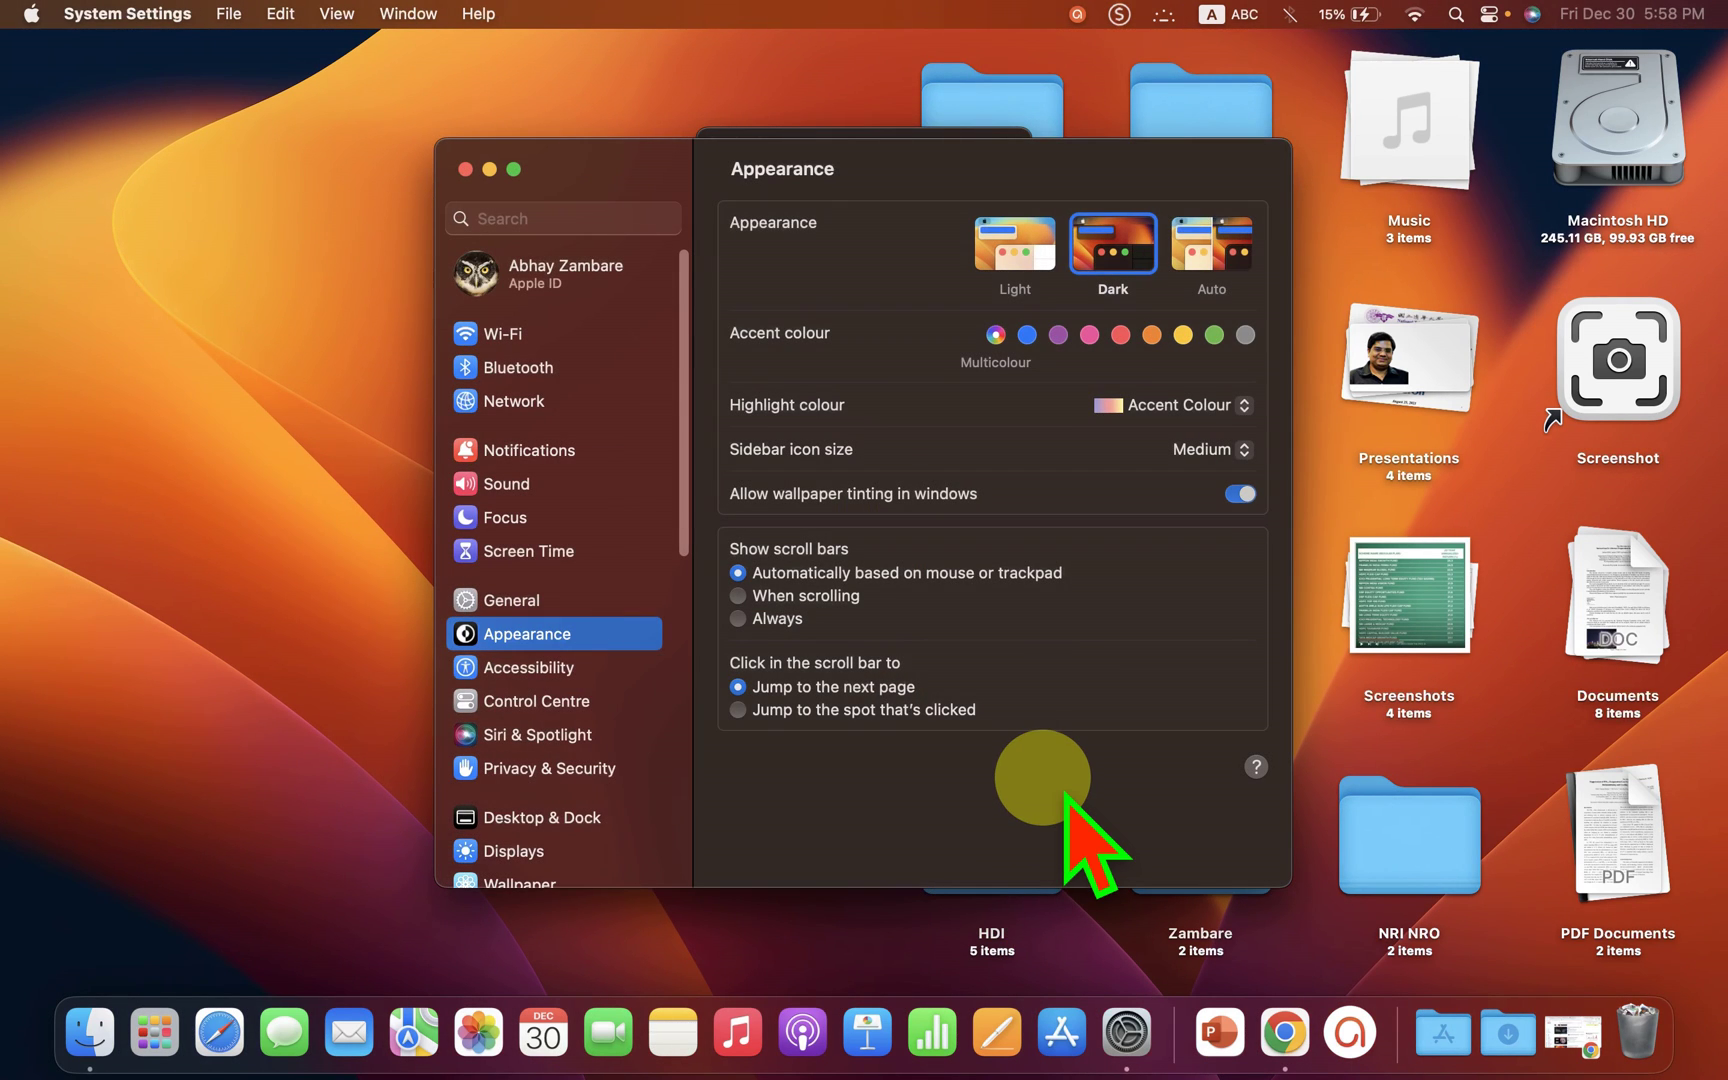
Quit System Settings and close the About This Mac window.
key(super+q)
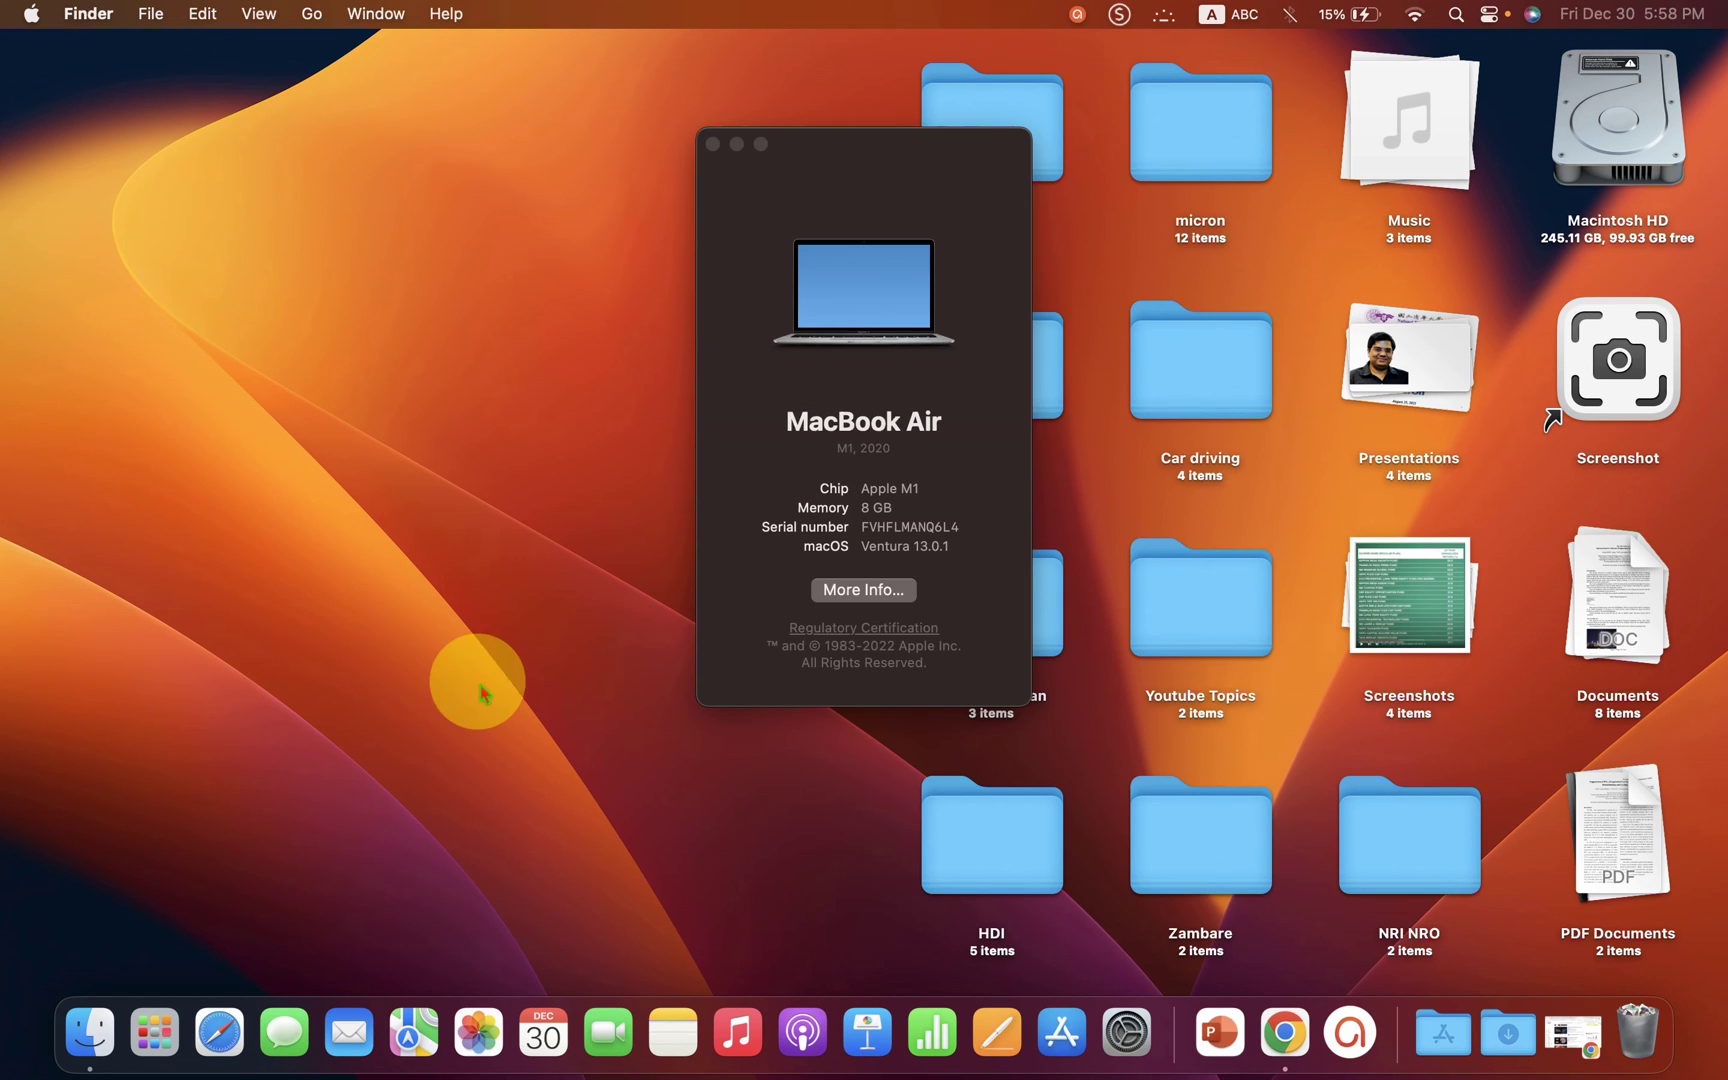
click(712, 143)
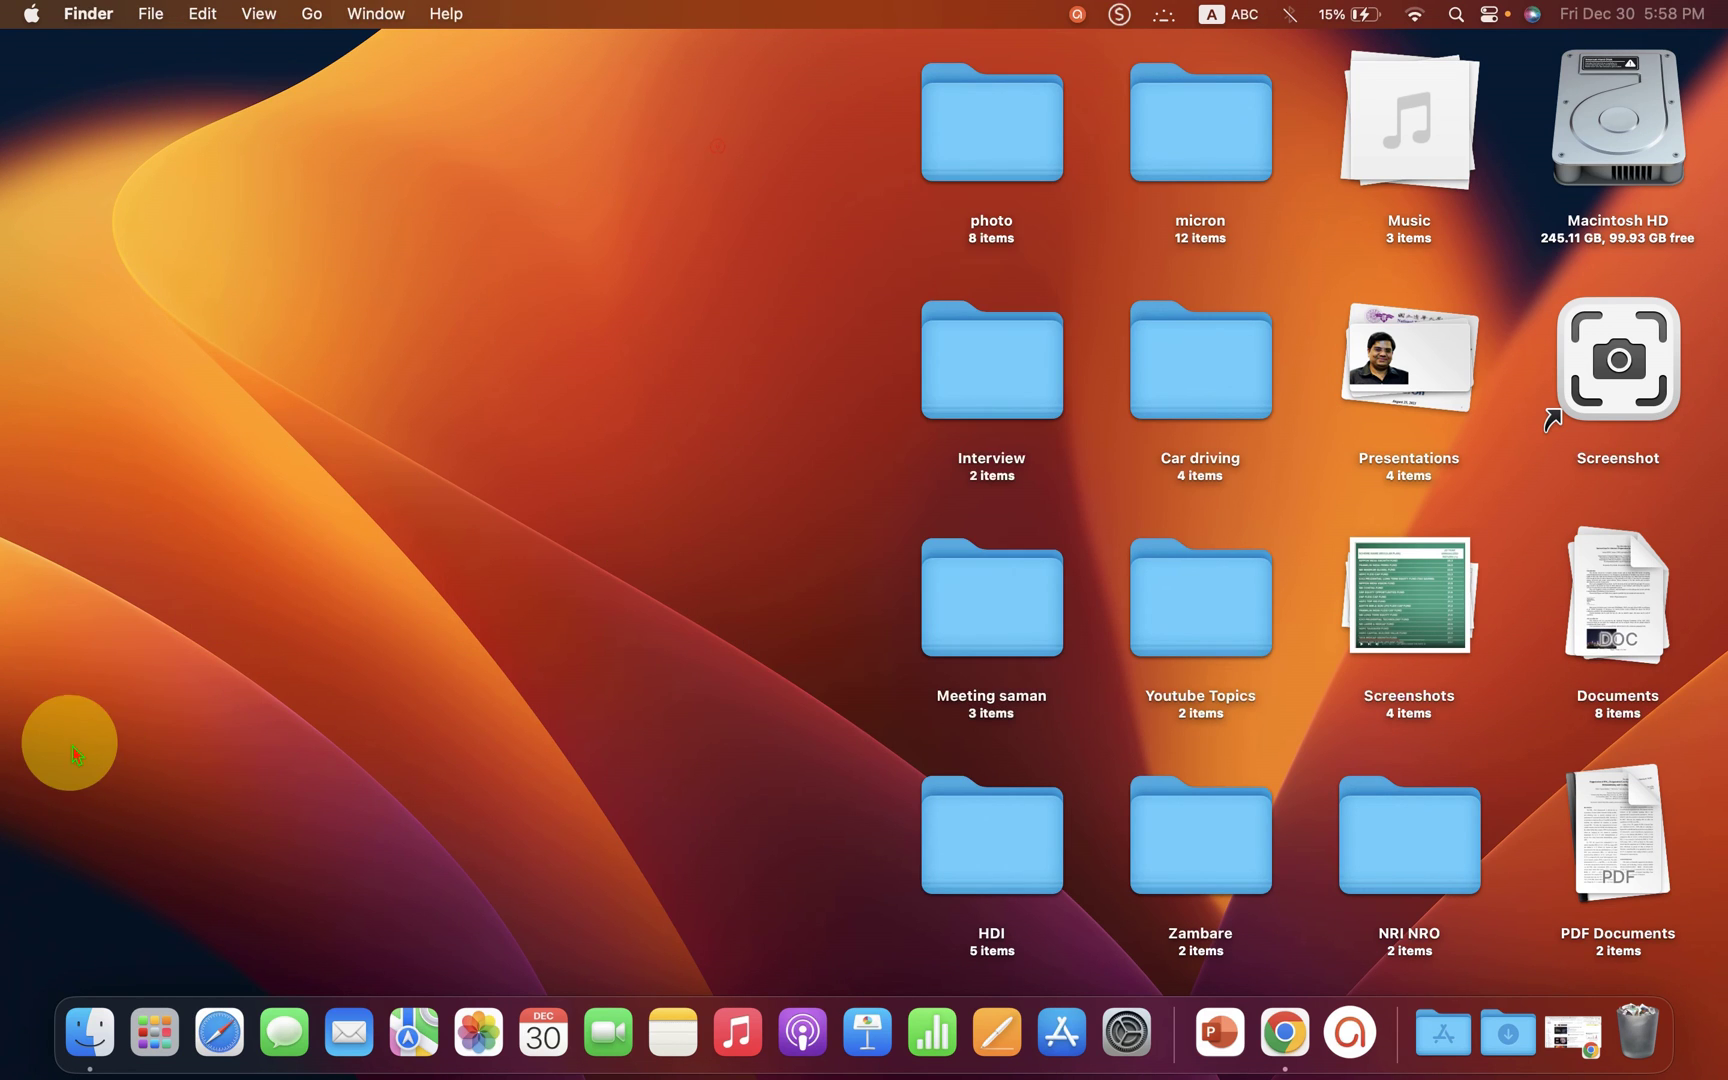